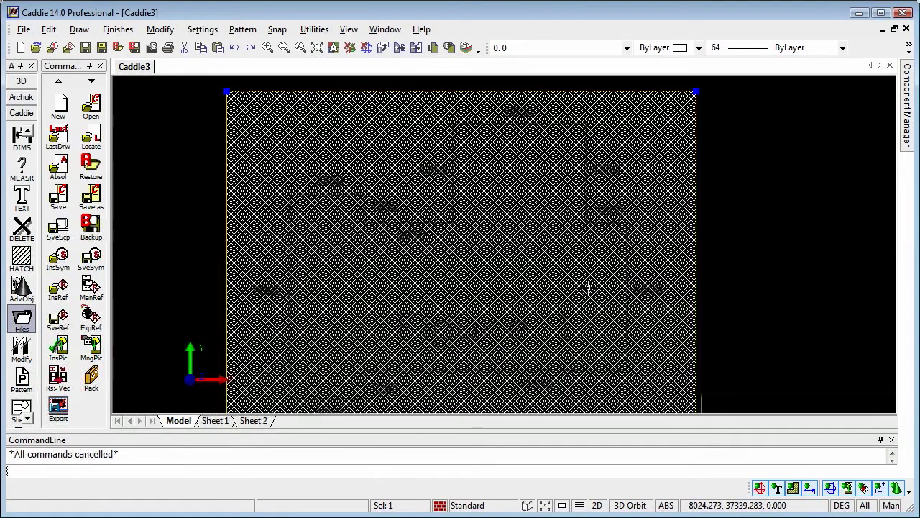
Zoom out and pan until the full reference sheet with Figures 1 and 2 is visible
scroll(586, 295, down, 1)
scroll(588, 293, down, 4)
middle_drag(632, 302, 495, 213)
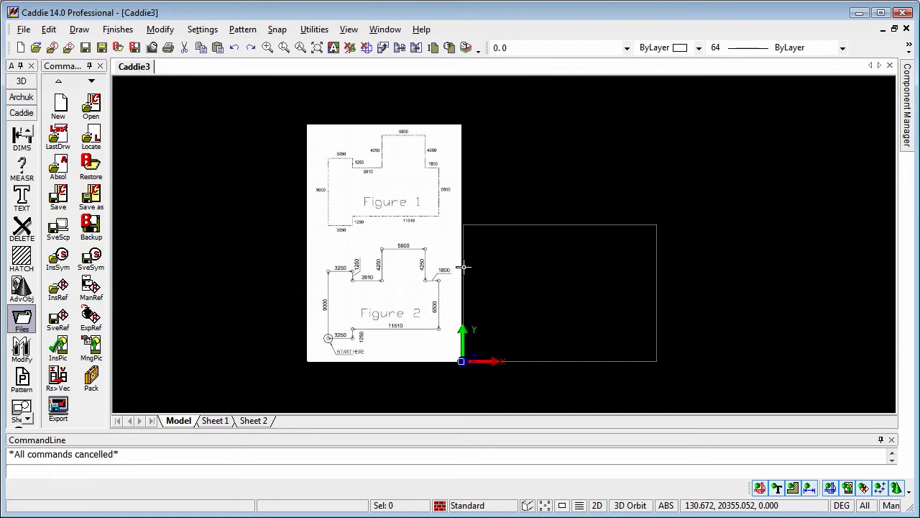
Set up model space with an A1 sheet at 1:50 in millimetres
click(151, 47)
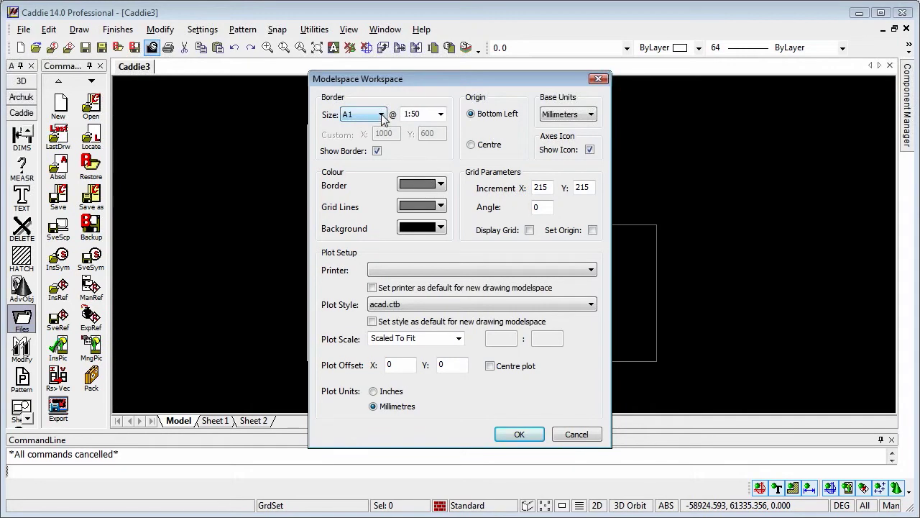
click(441, 115)
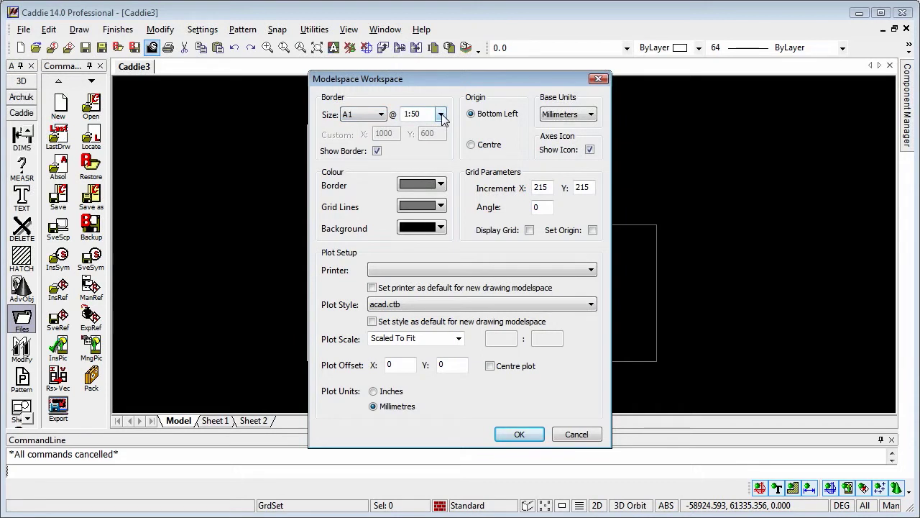
click(519, 434)
Frame Figure 2 beside the A1 border and scroll the tool column up to LINES
scroll(566, 271, down, 1)
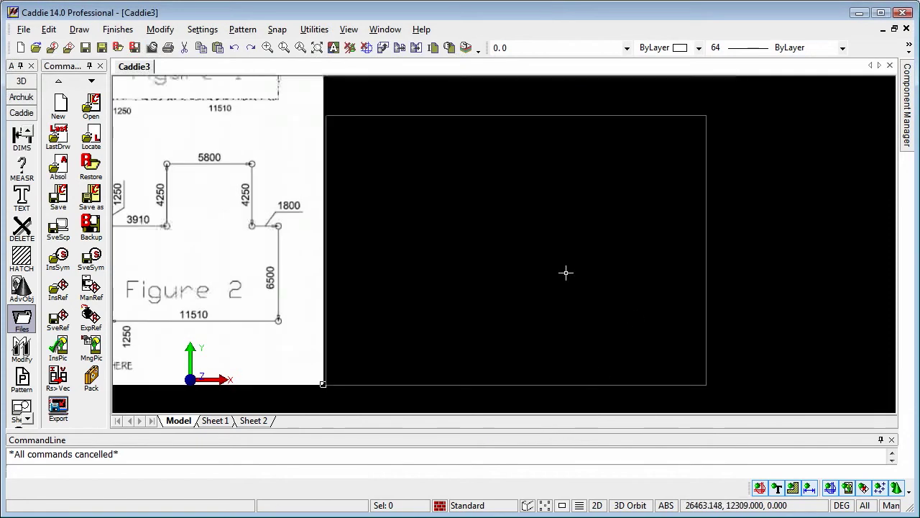
mouse_move(566, 272)
middle_down()
mouse_move(678, 280)
mouse_move(620, 295)
mouse_move(606, 287)
middle_up()
scroll(679, 288, down, 1)
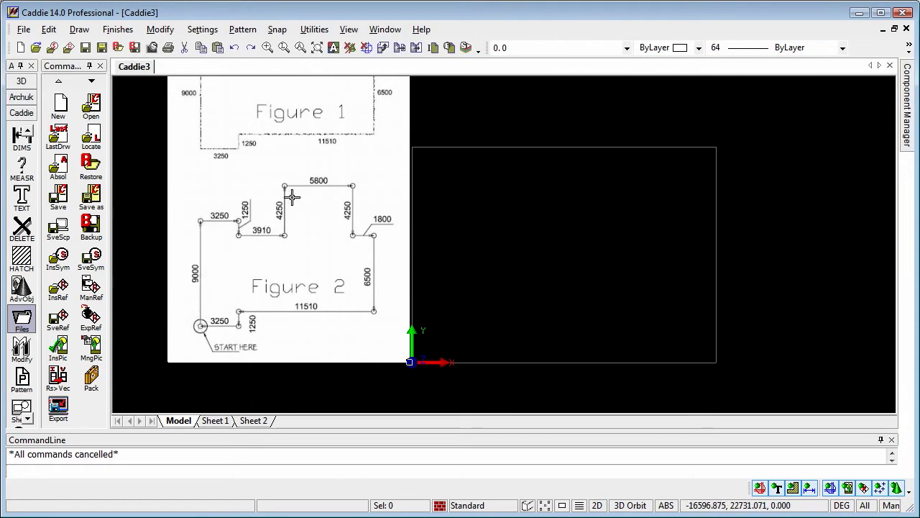
scroll(475, 281, up, 1)
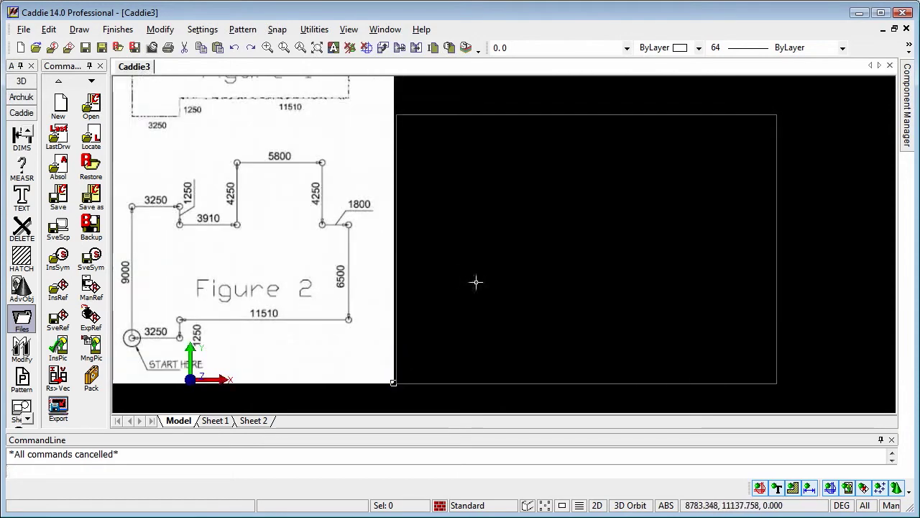
middle_drag(490, 311, 555, 294)
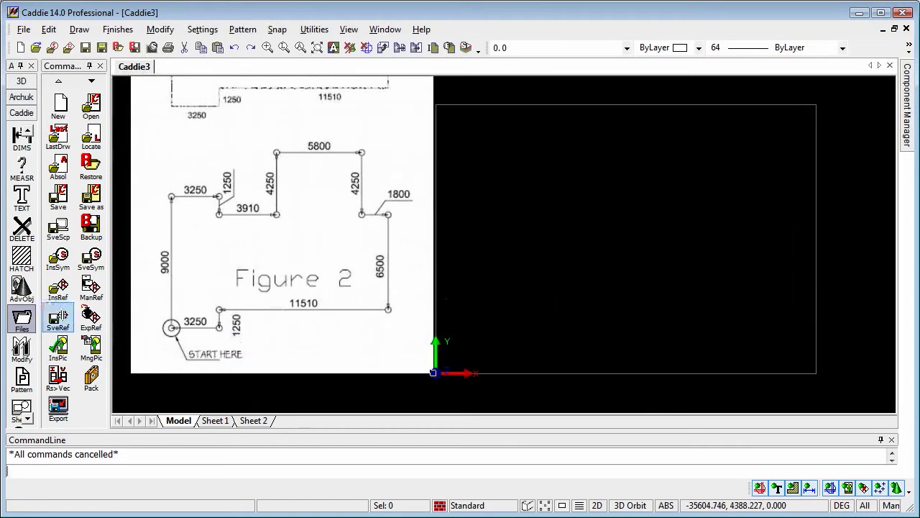
scroll(22, 298, up, 1)
scroll(21, 299, up, 2)
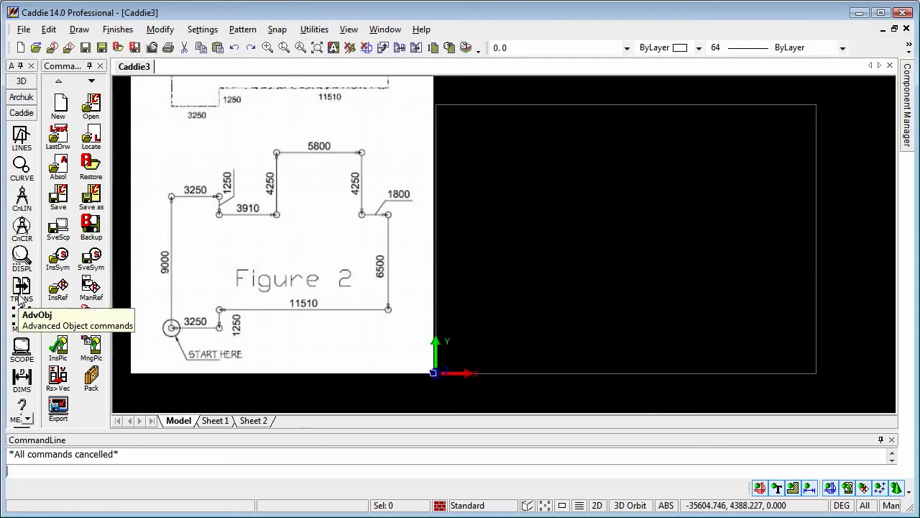
Start a P-Line with its first point in the lower-left of the sheet
click(22, 136)
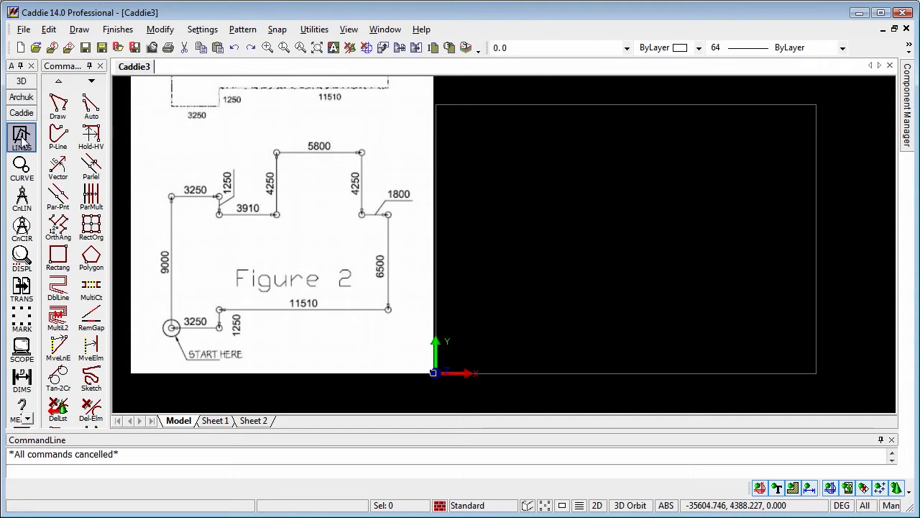
click(62, 138)
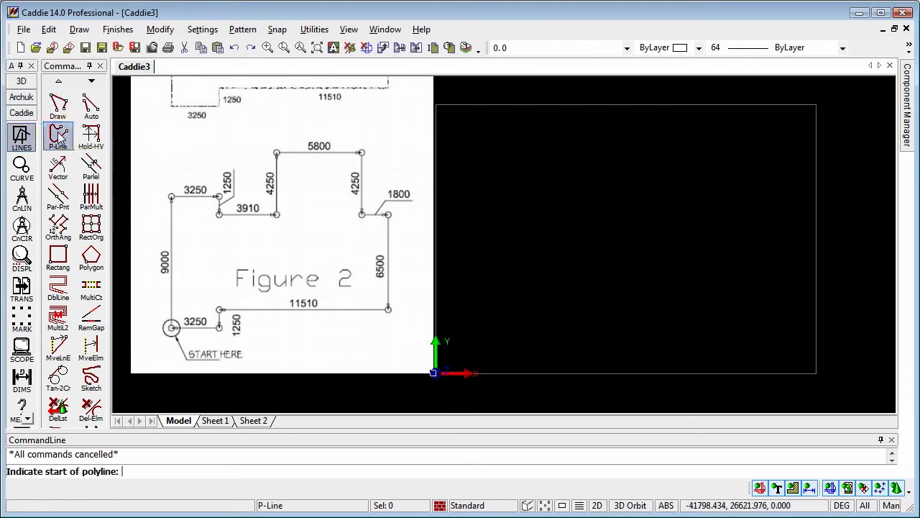
click(485, 324)
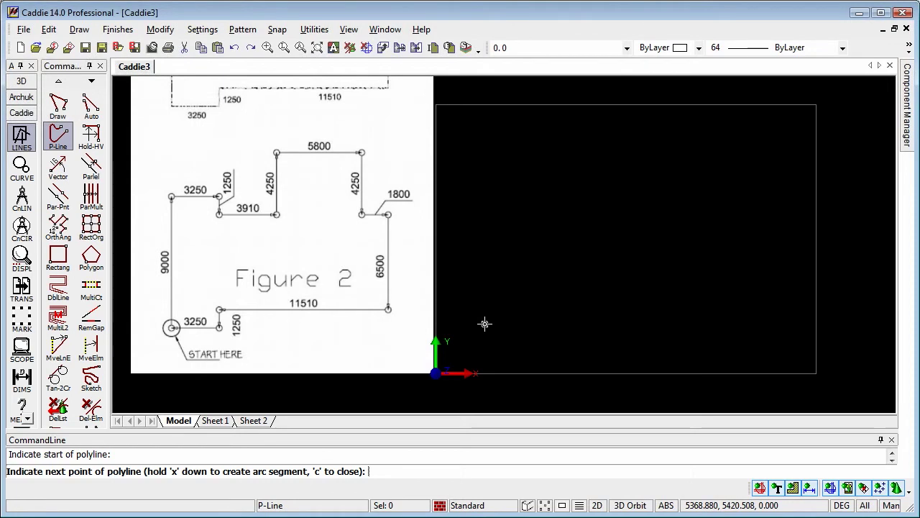
Draw the first outline sides: 9000, 3250, 1250, 3910 and 4250
text(9000)
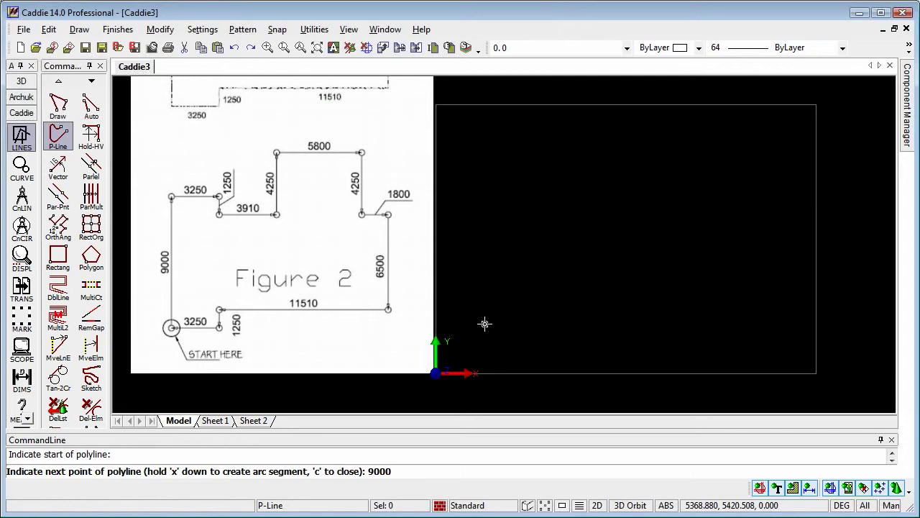
key(Return)
text(325)
key(Return)
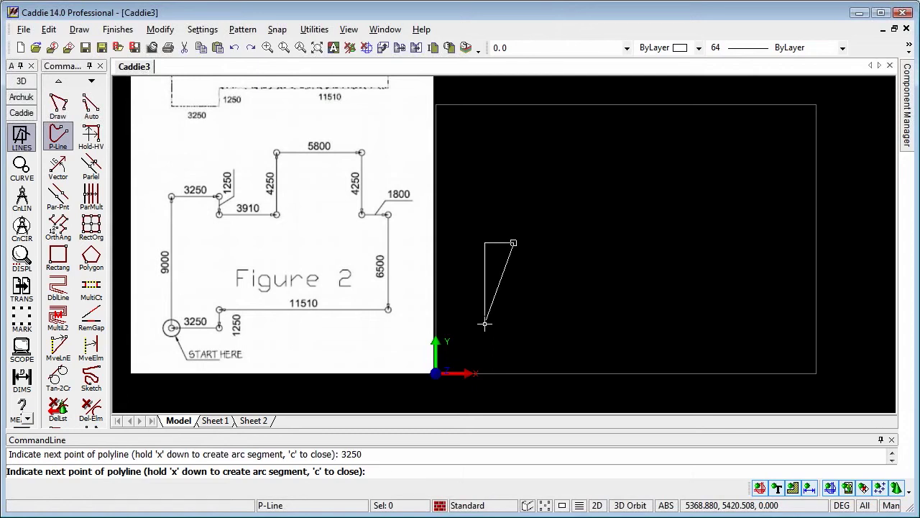
text(125)
text(0)
key(Return)
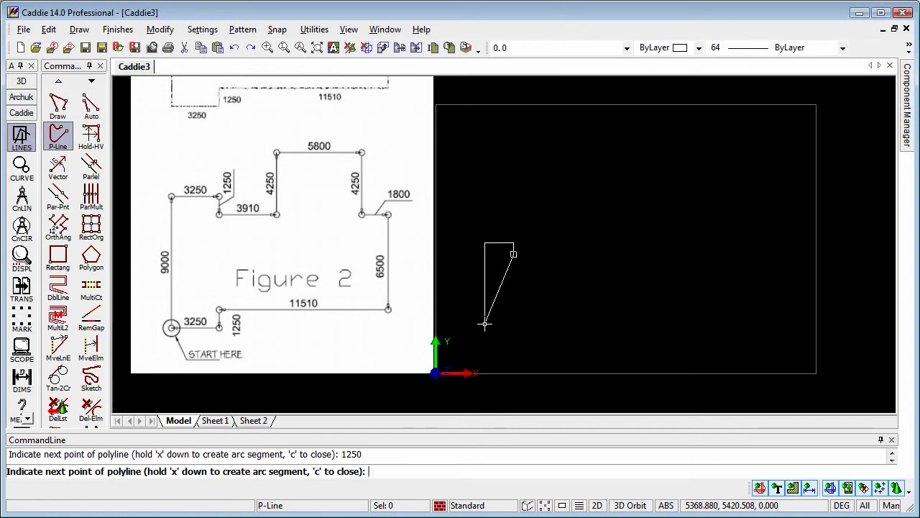
text(3910)
key(Return)
text(4250)
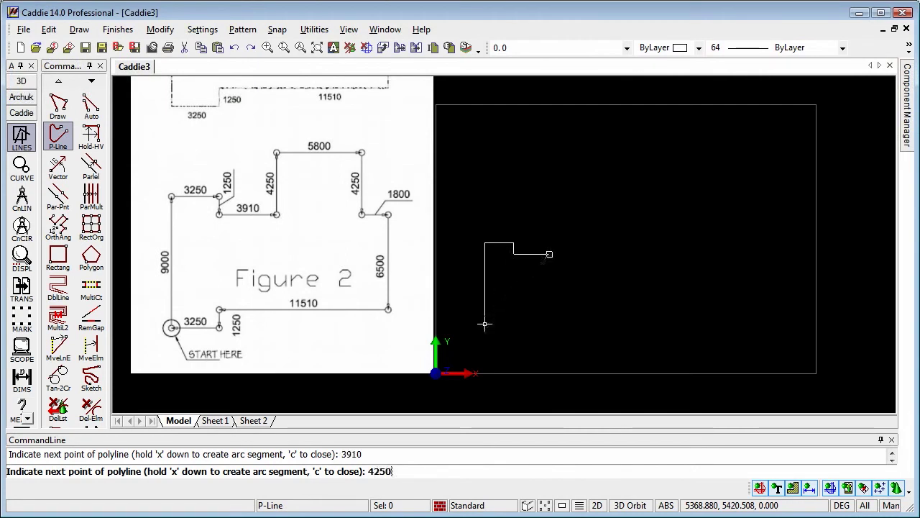
key(Return)
Add sides 5800, 4250, 1800, 6500, 11510 and 1250, then close the polyline
text(5800)
key(Return)
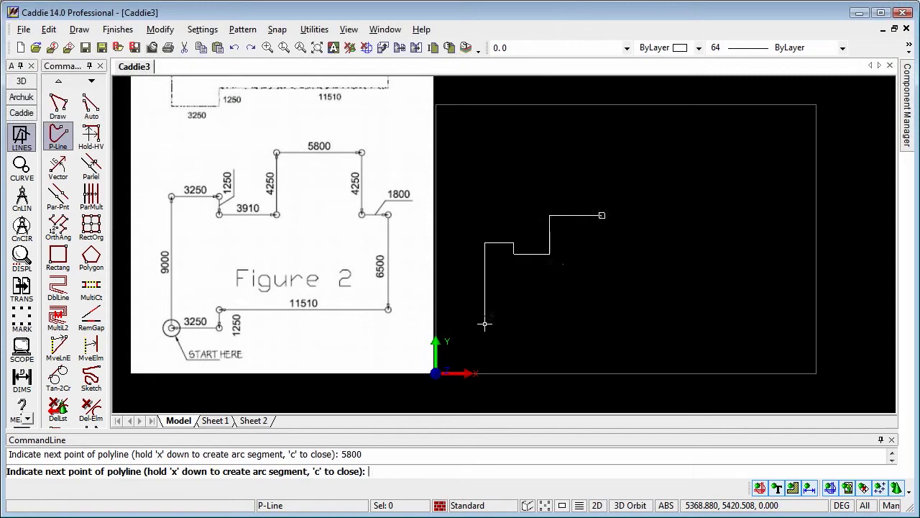
text(0)
key(Return)
text(18)
key(Return)
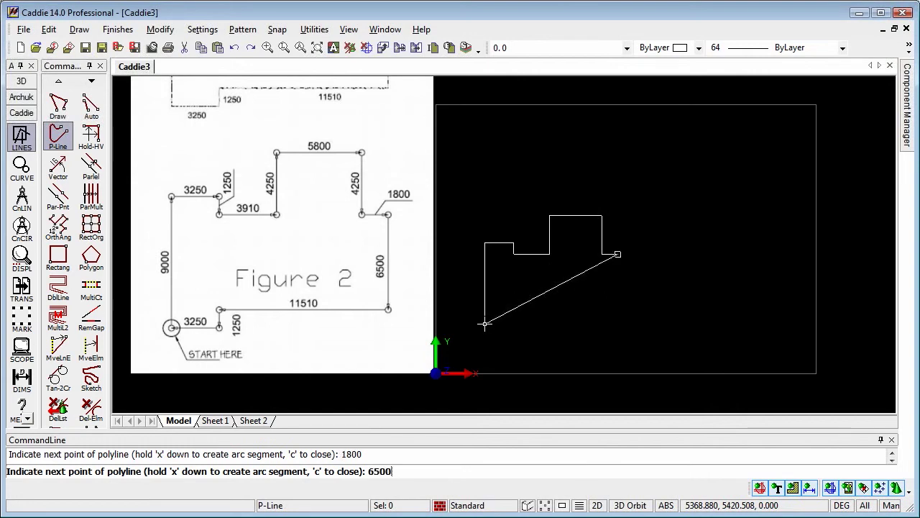
key(Return)
text(11510)
key(Return)
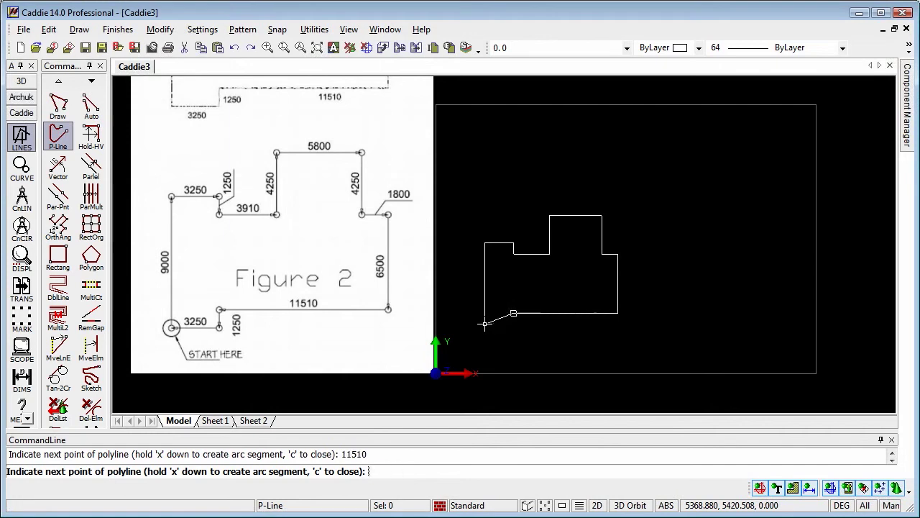
text(1250)
key(Return)
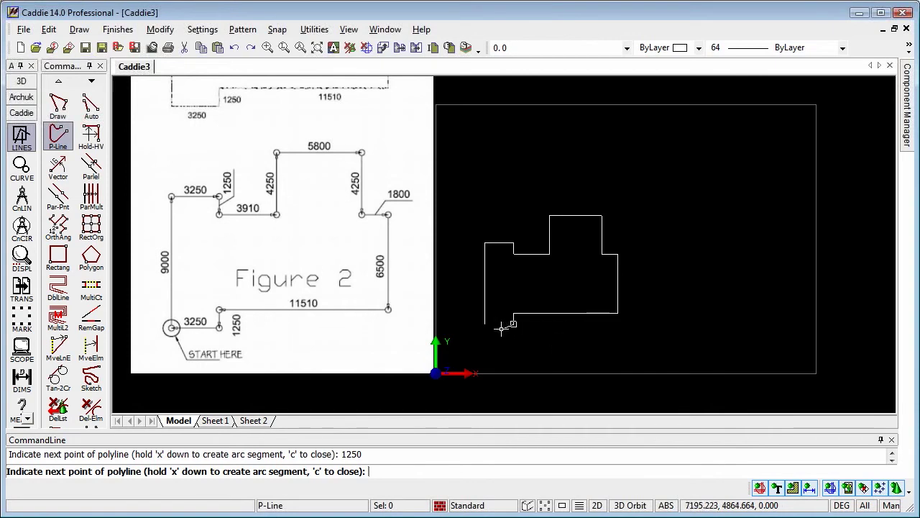
right_click(555, 334)
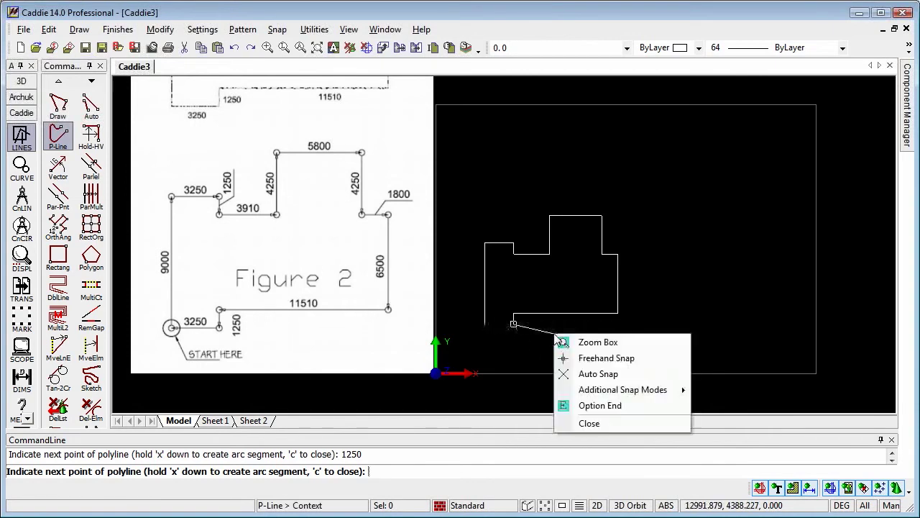
click(601, 423)
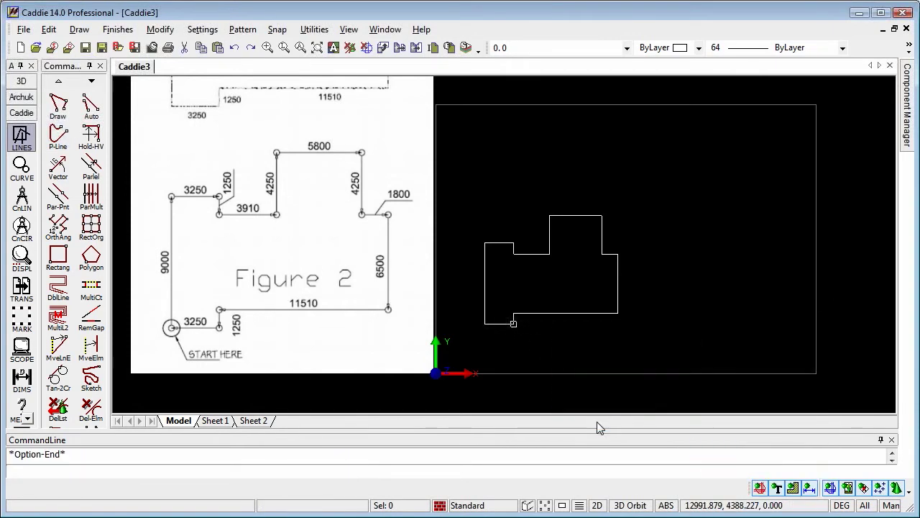
Zoom Box around the finished outline to fill the view
right_click(469, 195)
click(489, 201)
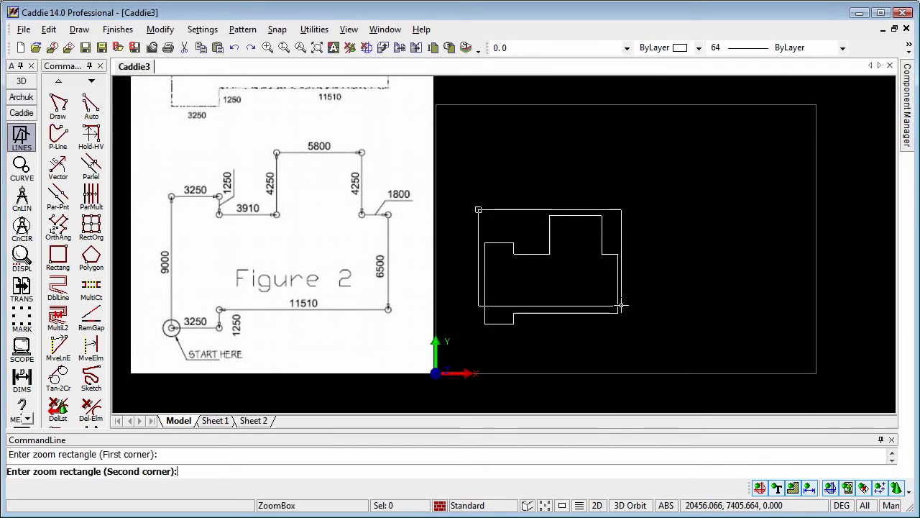
click(637, 343)
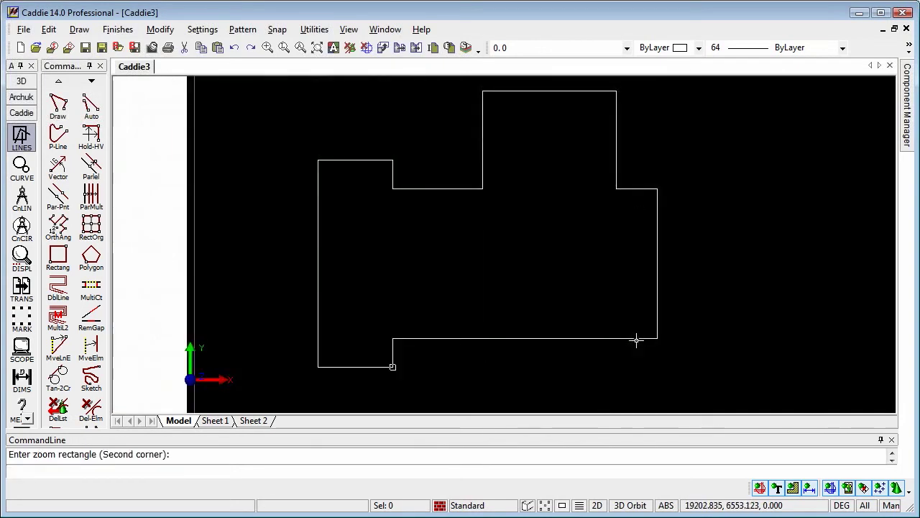